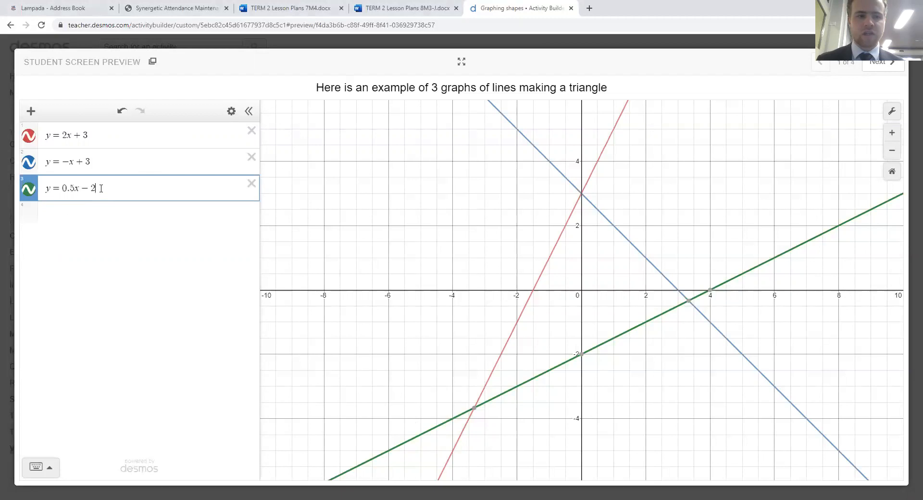
- Vary the constant of the third equation through -1 and 0, ending with y = 0.5x + 1
{"action": "key", "text": "BackSpace"}
{"action": "type", "text": "1"}
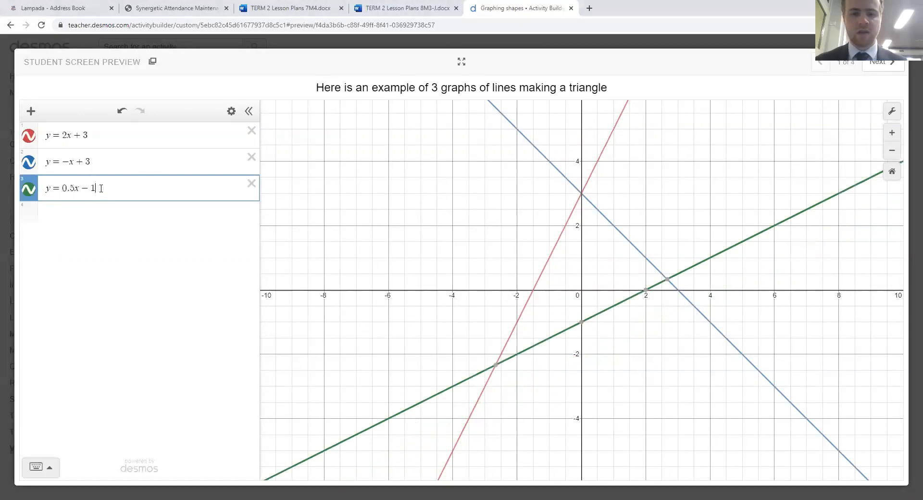
{"action": "key", "text": "BackSpace"}
{"action": "type", "text": "0"}
{"action": "key", "text": "BackSpace"}
{"action": "key", "text": "BackSpace"}
{"action": "type", "text": "+1"}
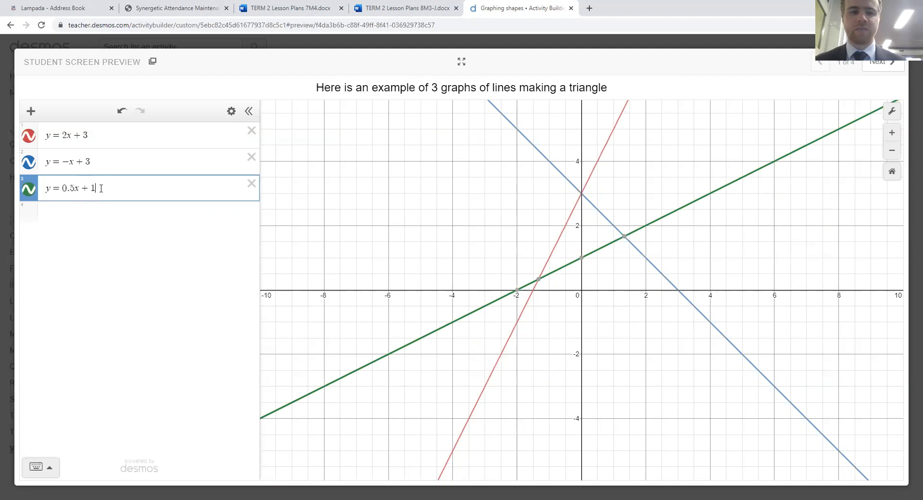
- Vary the gradient of the second equation through -2, -3, -4 and -2, ending at -1
{"action": "left_click", "coordinate": [70, 162]}
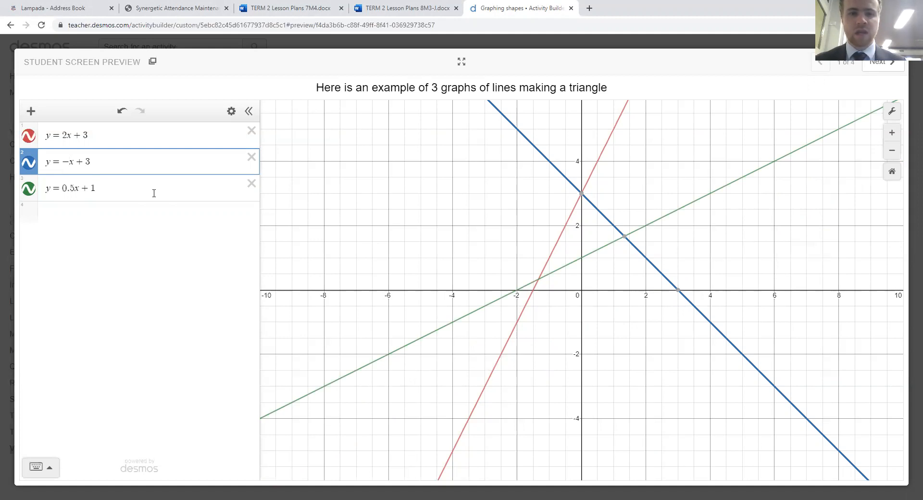
{"action": "type", "text": "2"}
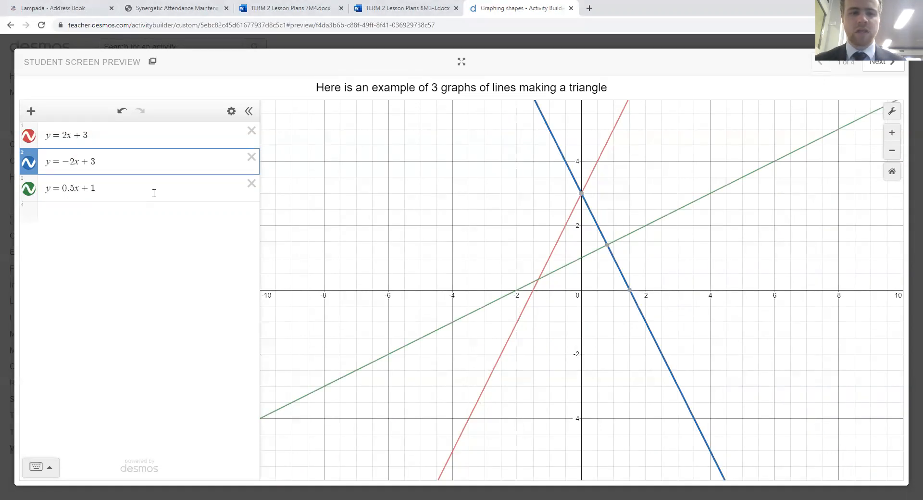
{"action": "key", "text": "BackSpace"}
{"action": "type", "text": "3"}
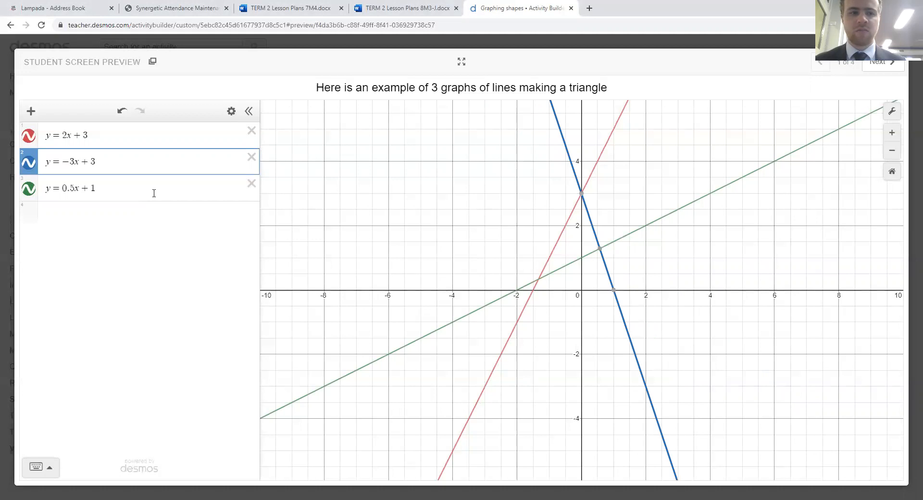
{"action": "key", "text": "BackSpace"}
{"action": "type", "text": "4"}
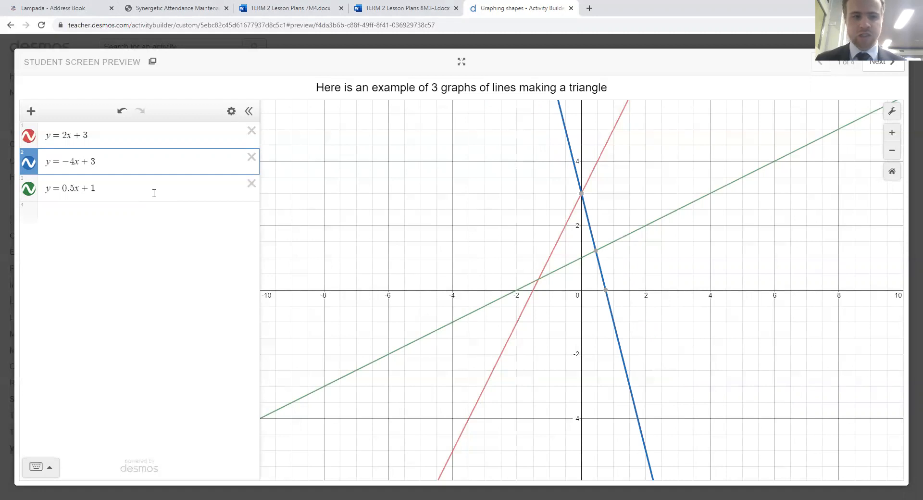
{"action": "key", "text": "BackSpace"}
{"action": "type", "text": "2"}
{"action": "key", "text": "BackSpace"}
{"action": "type", "text": "1"}
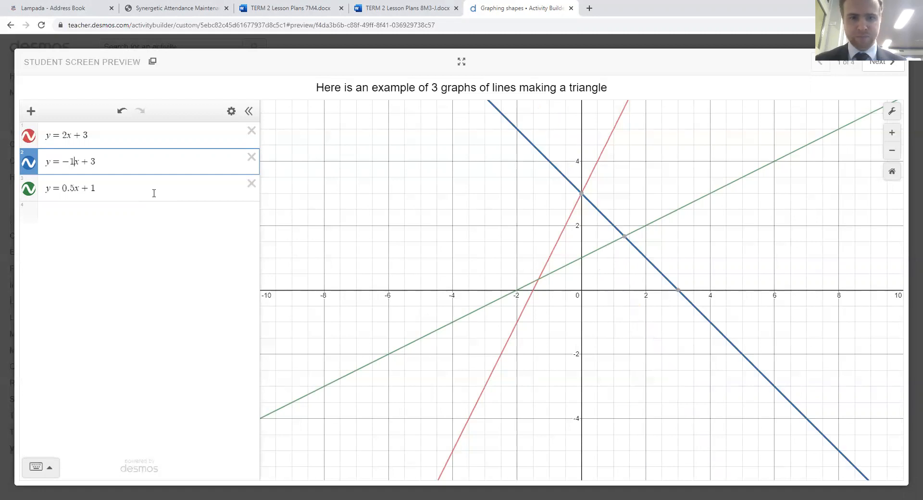
- Try shallower negative gradients of -0.5, -0.3 and -0.1 in the second equation
{"action": "type", "text": "0.5"}
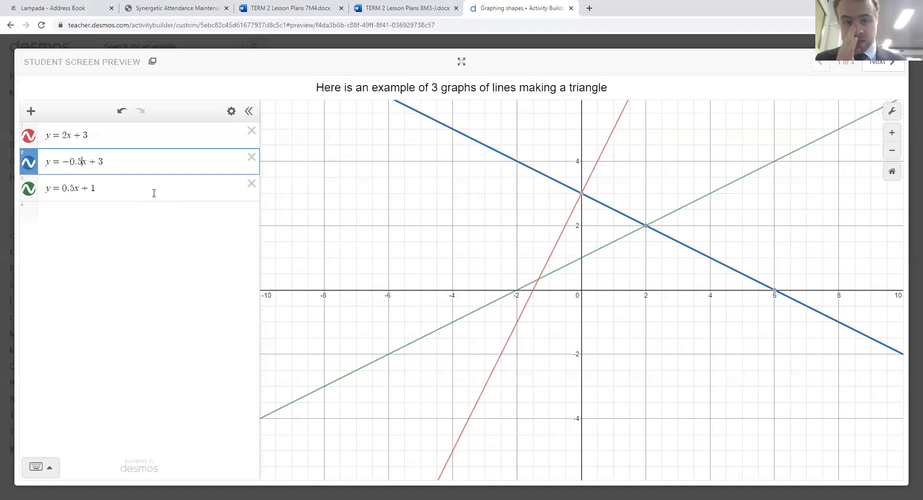
{"action": "key", "text": "BackSpace"}
{"action": "key", "text": "BackSpace"}
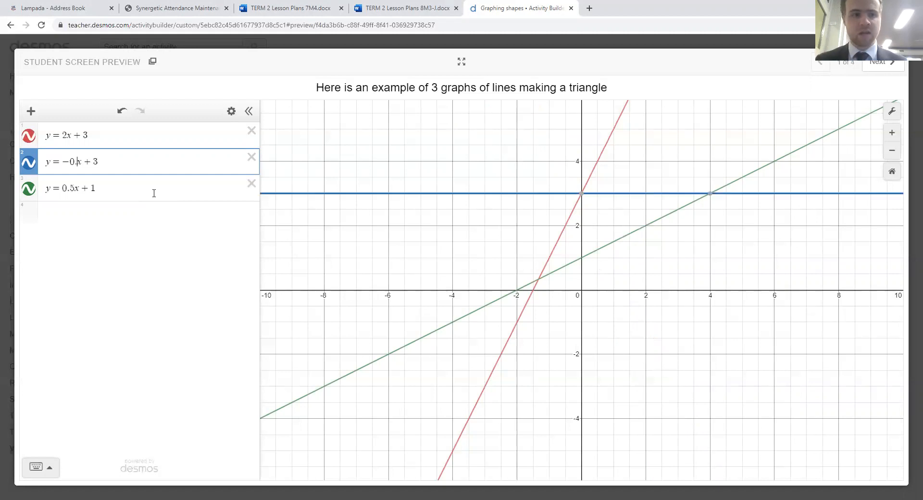
{"action": "type", "text": "."}
{"action": "type", "text": "3"}
{"action": "key", "text": "BackSpace"}
{"action": "type", "text": "1"}
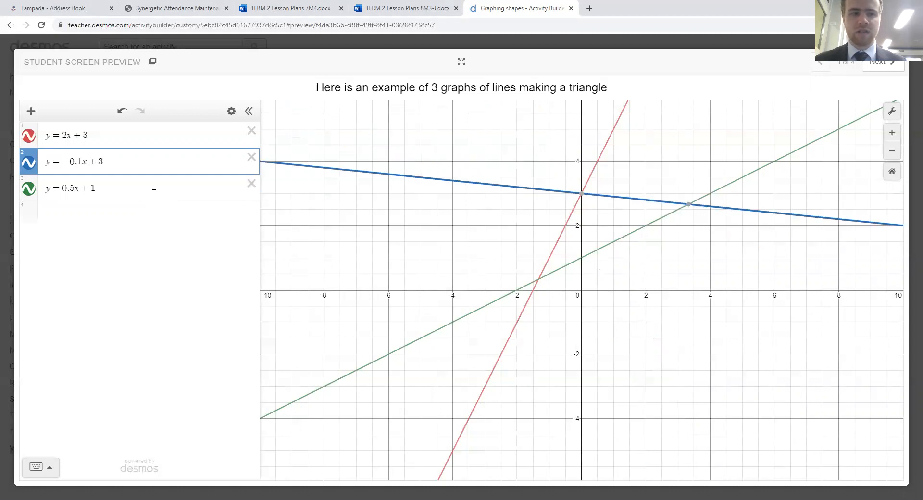
- Replace the second equation's negative gradient with 0.5 to make y = 0.5x + 3, parallel to the third line
{"action": "key", "text": "BackSpace"}
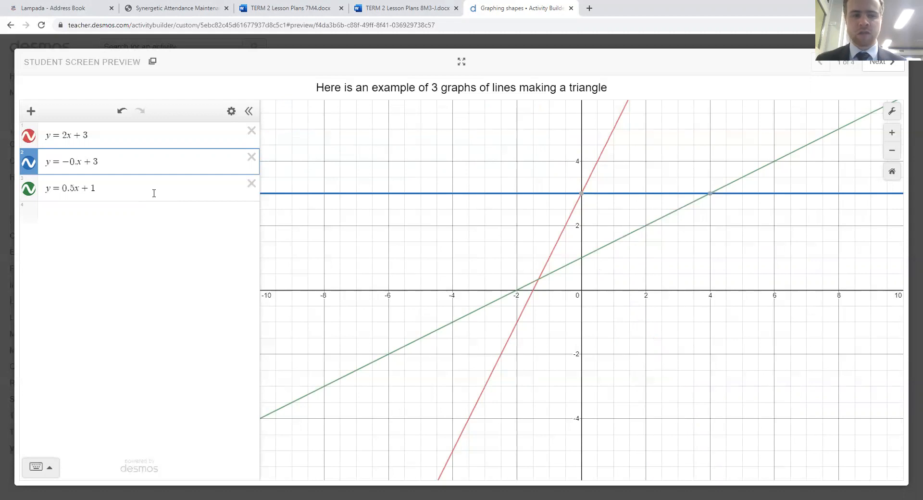
{"action": "key", "text": "BackSpace"}
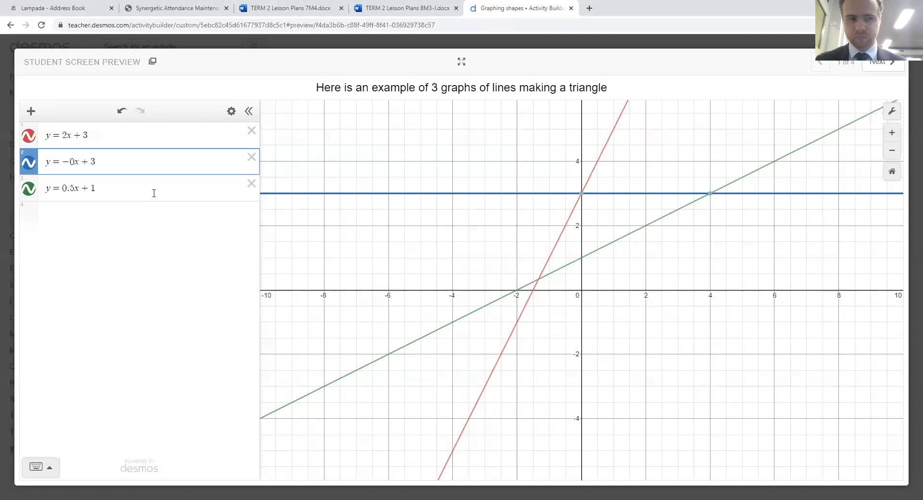
{"action": "key", "text": "BackSpace"}
{"action": "key", "text": "BackSpace"}
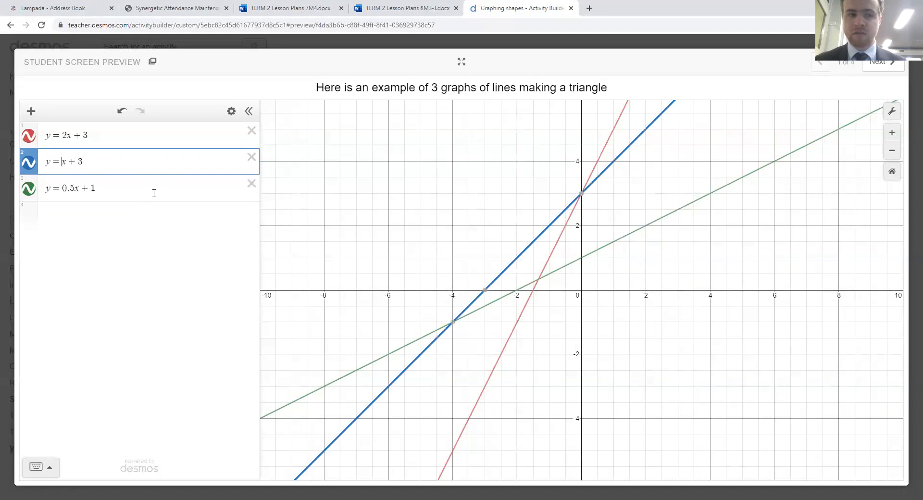
{"action": "type", "text": "0.5"}
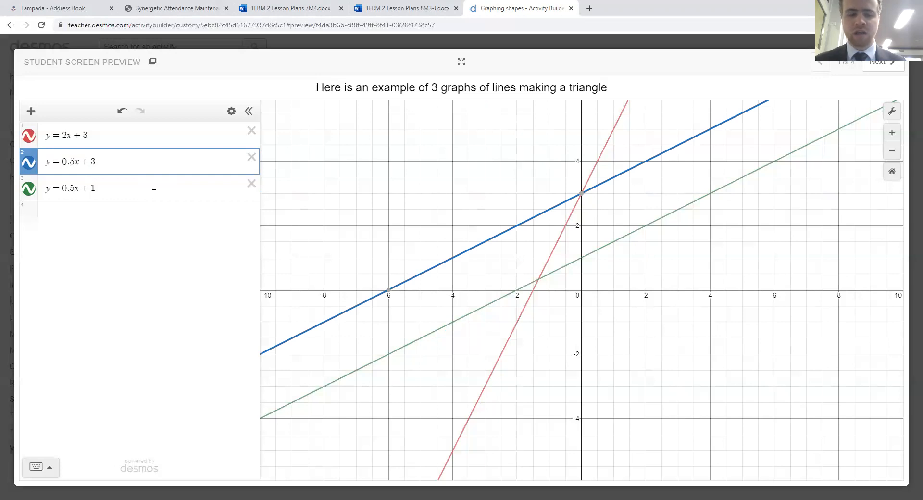
- Try 01 as the coefficient of x in the second equation, and set it back to 0.5
{"action": "key", "text": "BackSpace"}
{"action": "key", "text": "BackSpace"}
{"action": "type", "text": "1"}
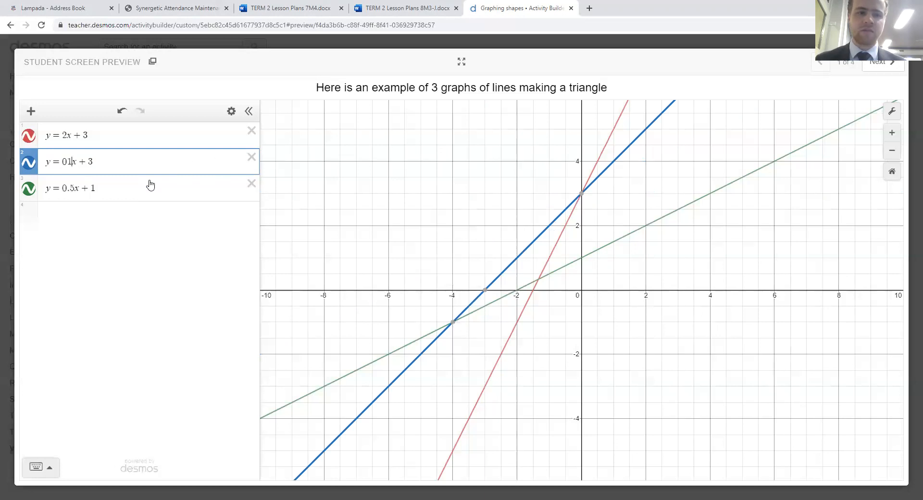
{"action": "key", "text": "BackSpace"}
{"action": "key", "text": "BackSpace"}
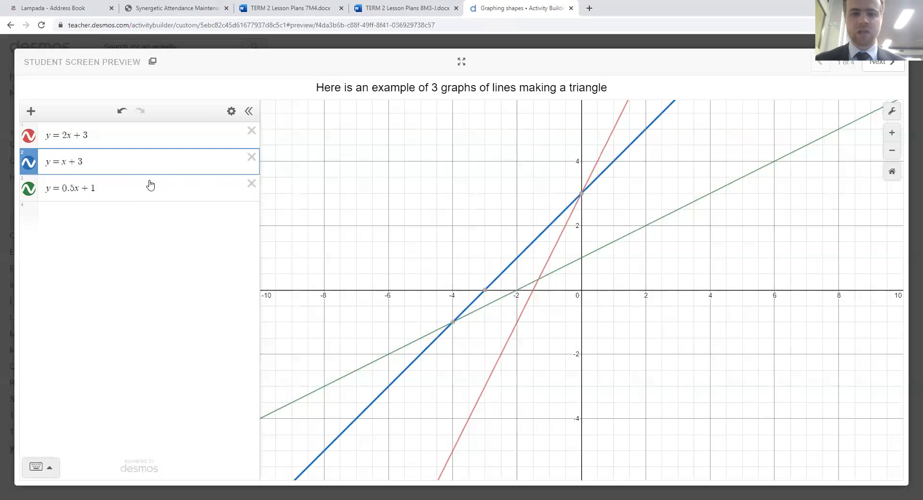
{"action": "type", "text": "0.5"}
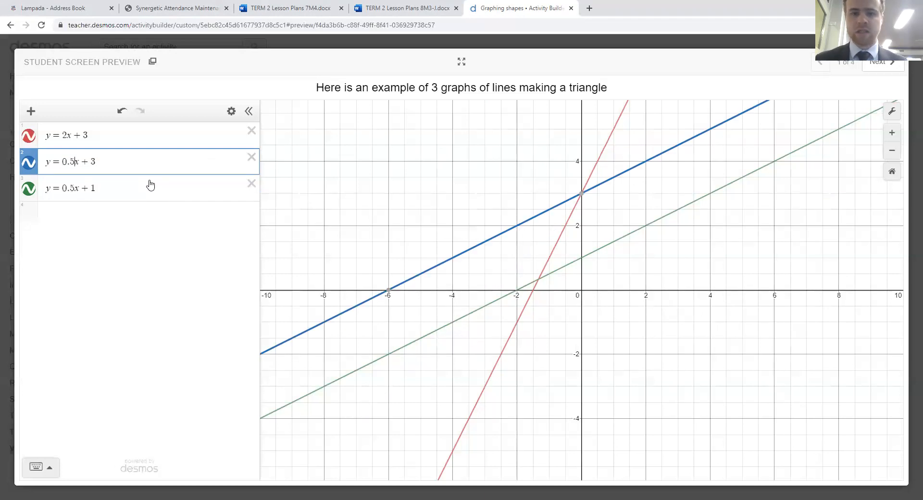
- Change the first equation's constant to 4 and then to 2, checking the line's y-intercept on the graph
{"action": "left_click", "coordinate": [88, 136]}
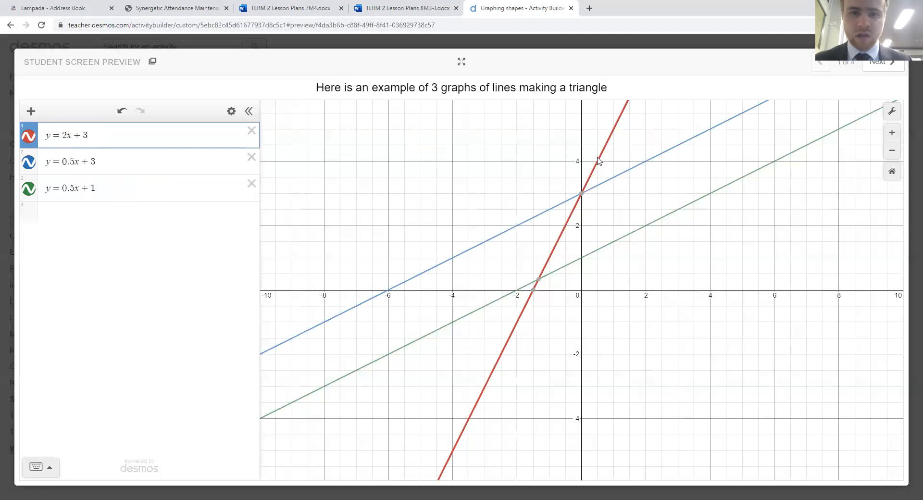
{"action": "mouse_move", "coordinate": [585, 197]}
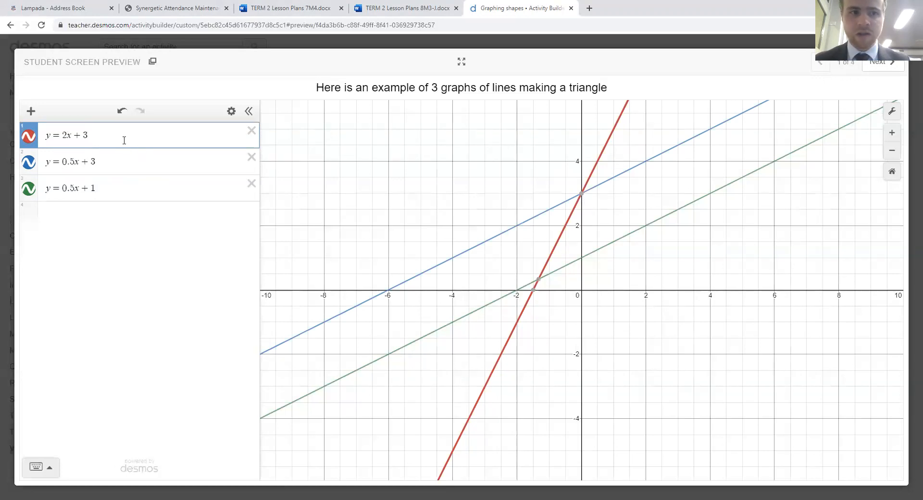
{"action": "key", "text": "BackSpace"}
{"action": "type", "text": "4"}
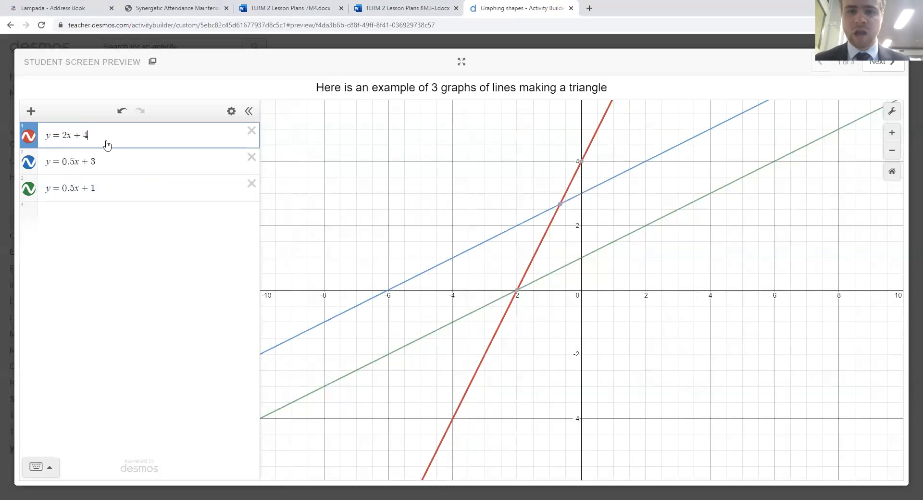
{"action": "mouse_move", "coordinate": [581, 163]}
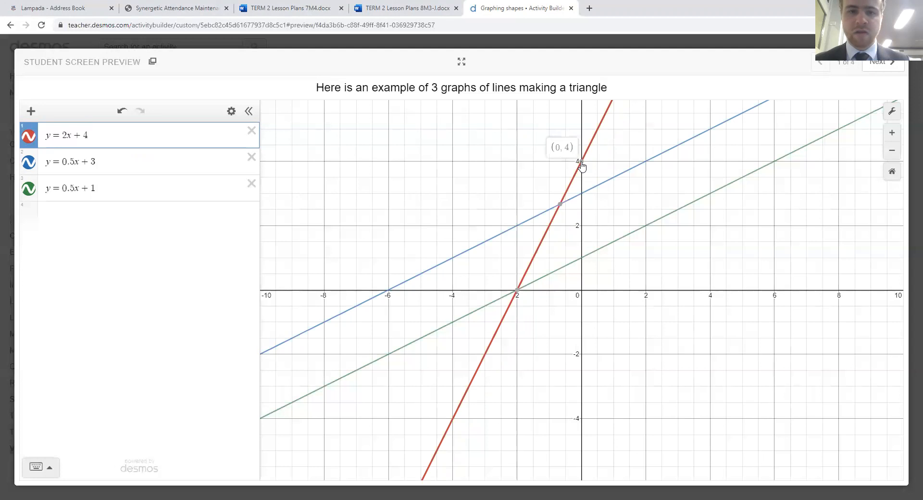
{"action": "key", "text": "BackSpace"}
{"action": "type", "text": "2"}
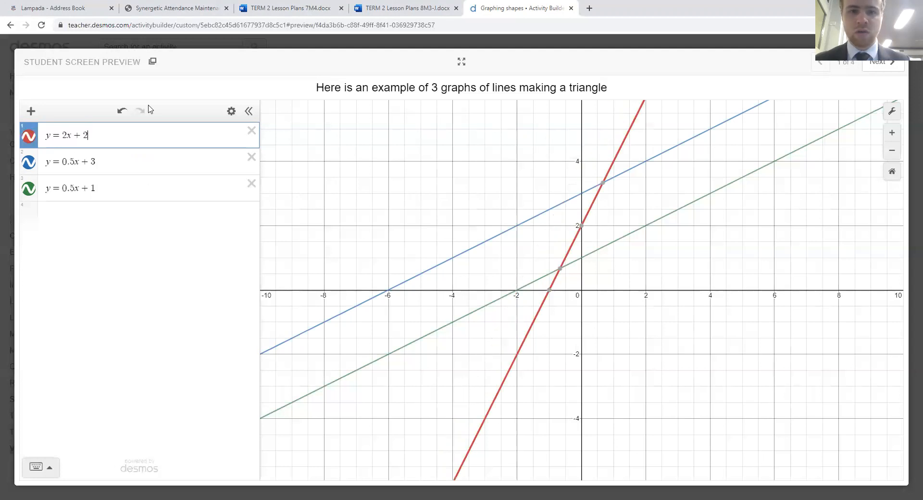
{"action": "mouse_move", "coordinate": [582, 230]}
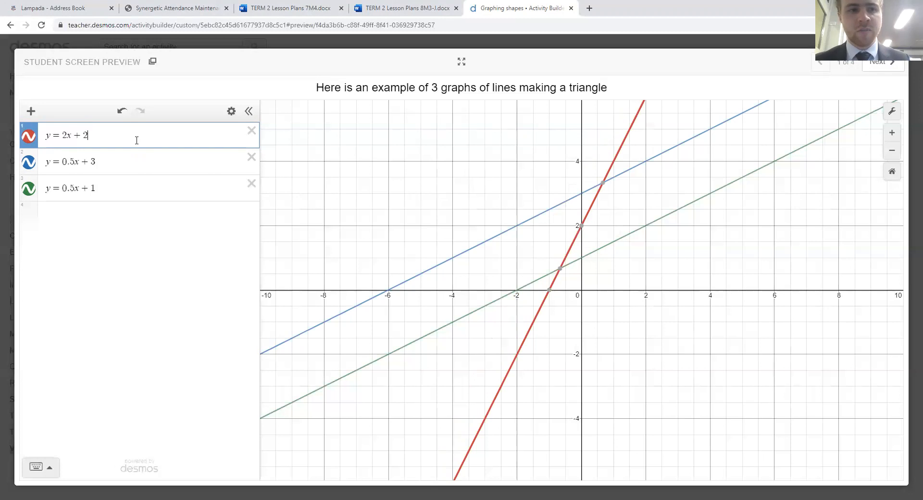
- Try a constant of -3 in the first equation, and set it back to +2
{"action": "key", "text": "BackSpace"}
{"action": "key", "text": "BackSpace"}
{"action": "type", "text": "-3"}
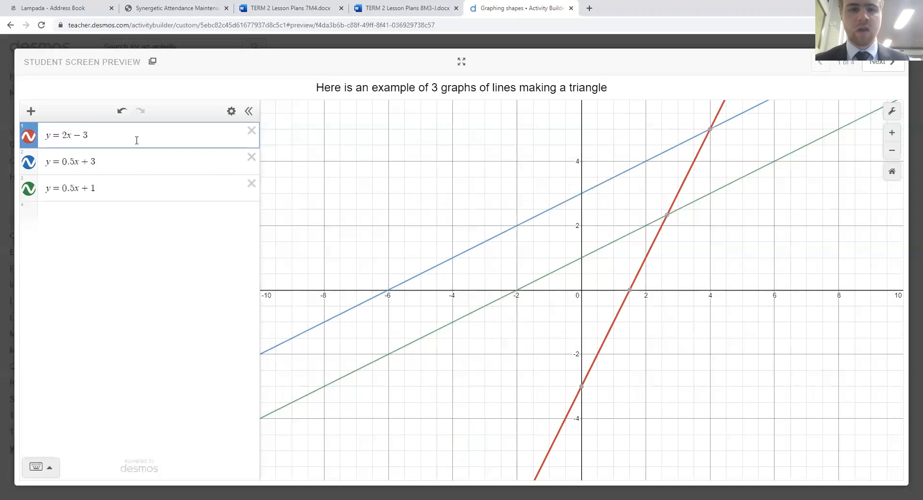
{"action": "key", "text": "BackSpace"}
{"action": "key", "text": "BackSpace"}
{"action": "type", "text": "+2"}
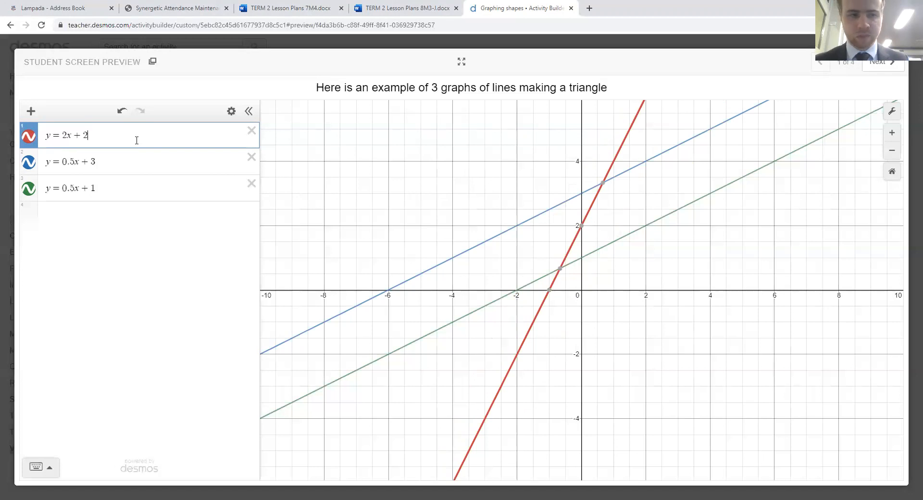
- Vary the first equation's gradient through 1, 2 and 3, ending at 0.5, and highlight the second and third lines for comparison
{"action": "left_click", "coordinate": [67, 138]}
{"action": "key", "text": "BackSpace"}
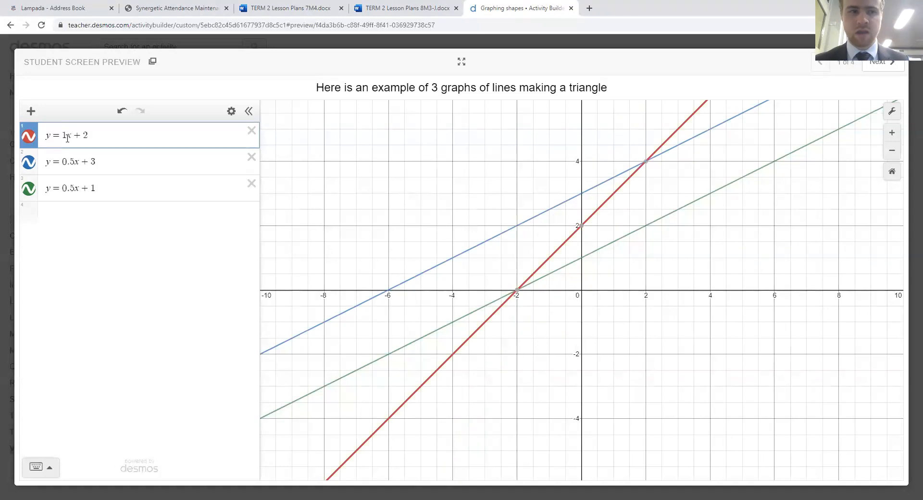
{"action": "key", "text": "BackSpace"}
{"action": "type", "text": "2"}
{"action": "key", "text": "BackSpace"}
{"action": "type", "text": "3"}
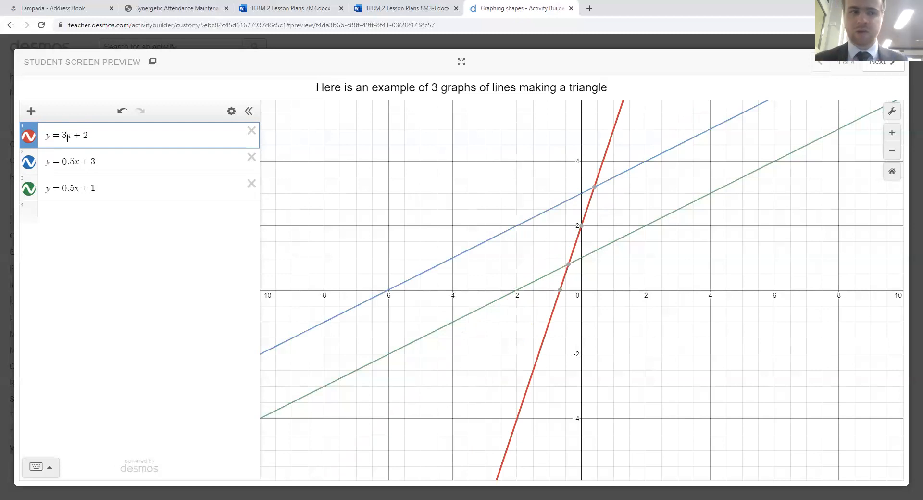
{"action": "key", "text": "BackSpace"}
{"action": "type", "text": "0.5"}
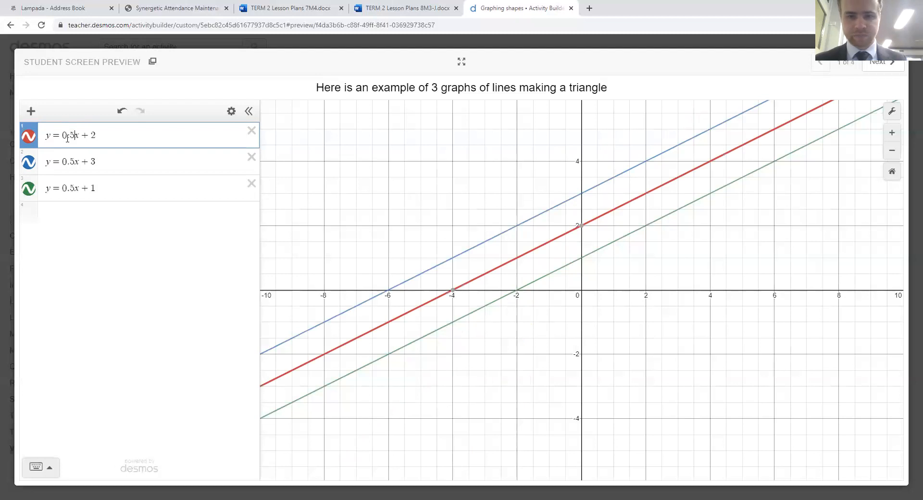
{"action": "left_click", "coordinate": [77, 162]}
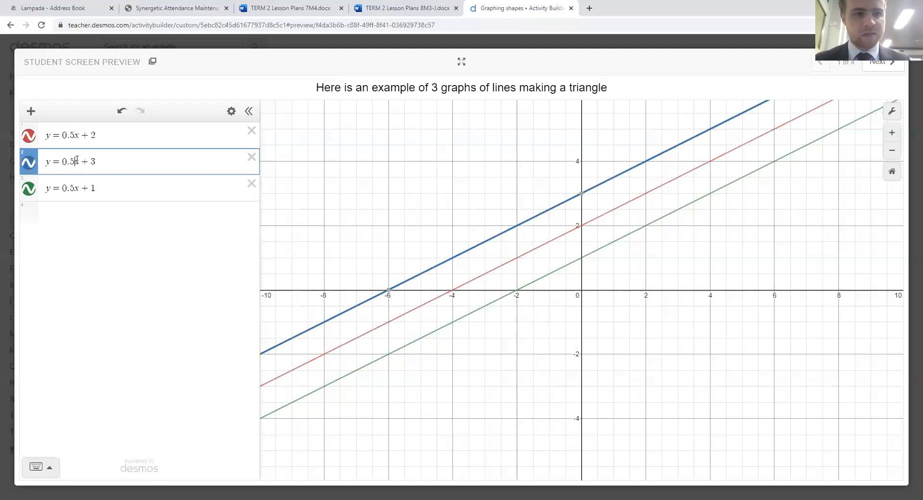
{"action": "left_click", "coordinate": [76, 189]}
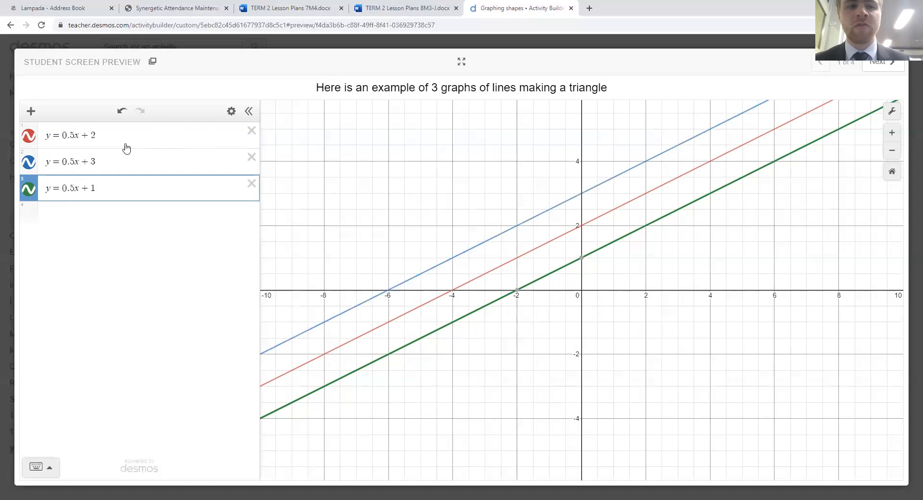
- Rewrite the first equation as y = 2x + 2
{"action": "left_click", "coordinate": [76, 135]}
{"action": "key", "text": "BackSpace"}
{"action": "key", "text": "BackSpace"}
{"action": "key", "text": "BackSpace"}
{"action": "key", "text": "BackSpace"}
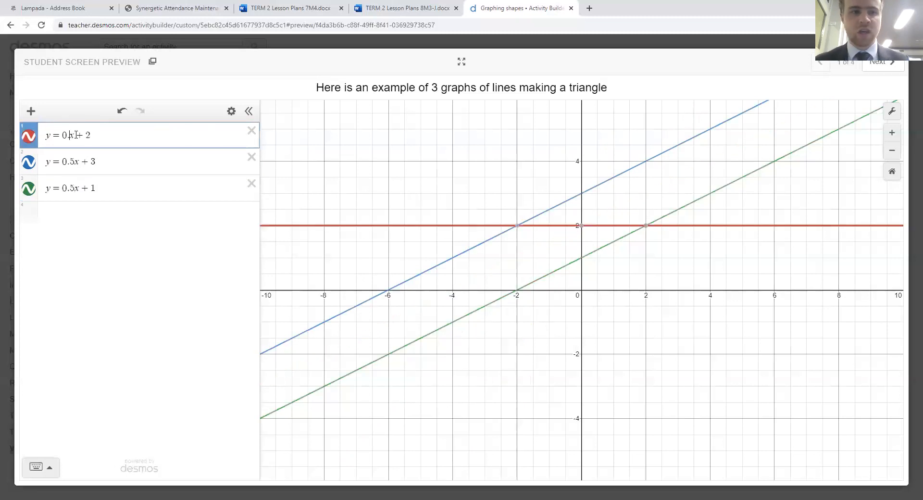
{"action": "type", "text": "2x"}
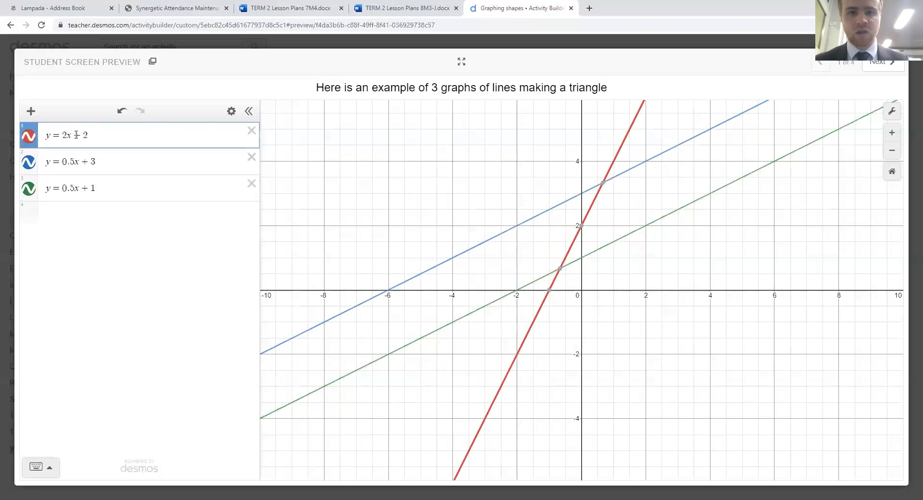
- Set the second equation's gradient to 1 so it reads y = 1x + 3
{"action": "left_click", "coordinate": [74, 163]}
{"action": "key", "text": "BackSpace"}
{"action": "key", "text": "BackSpace"}
{"action": "key", "text": "BackSpace"}
{"action": "type", "text": "1"}
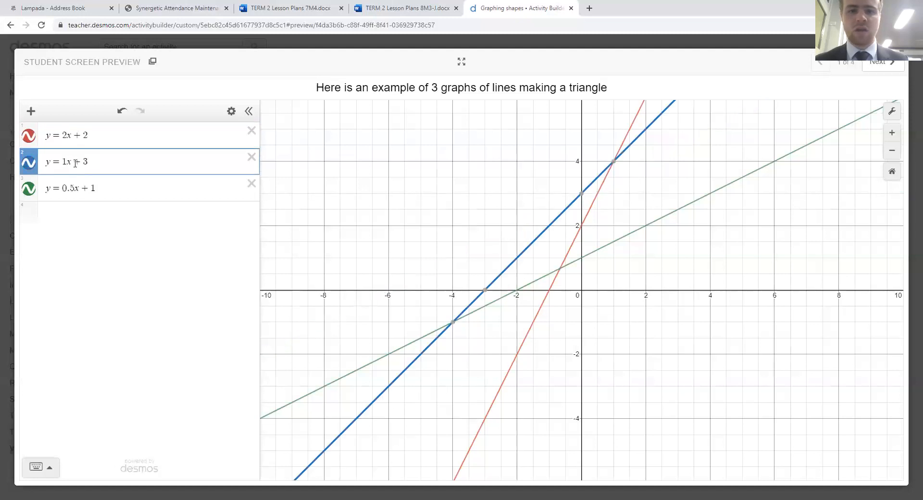
- Make the third equation's gradient negative to give y = -0.5x + 1, and advance to the second activity screen
{"action": "left_click", "coordinate": [62, 188]}
{"action": "type", "text": "-"}
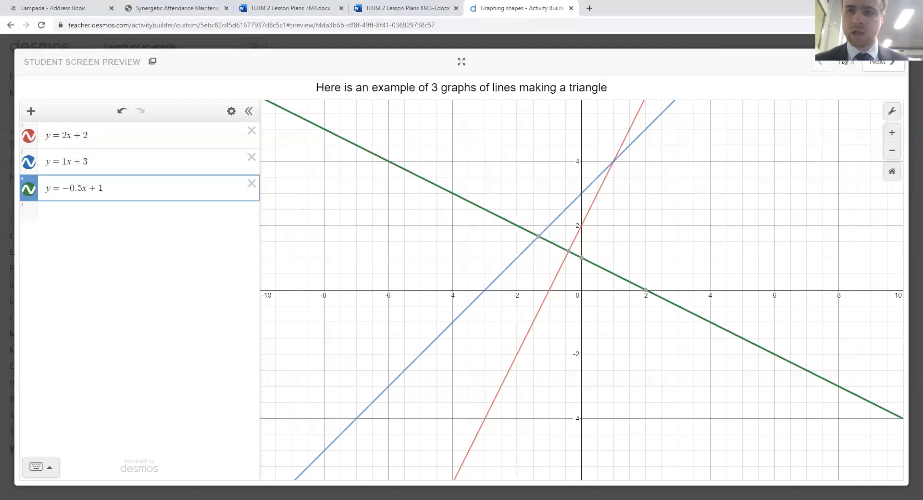
{"action": "left_click", "coordinate": [879, 66]}
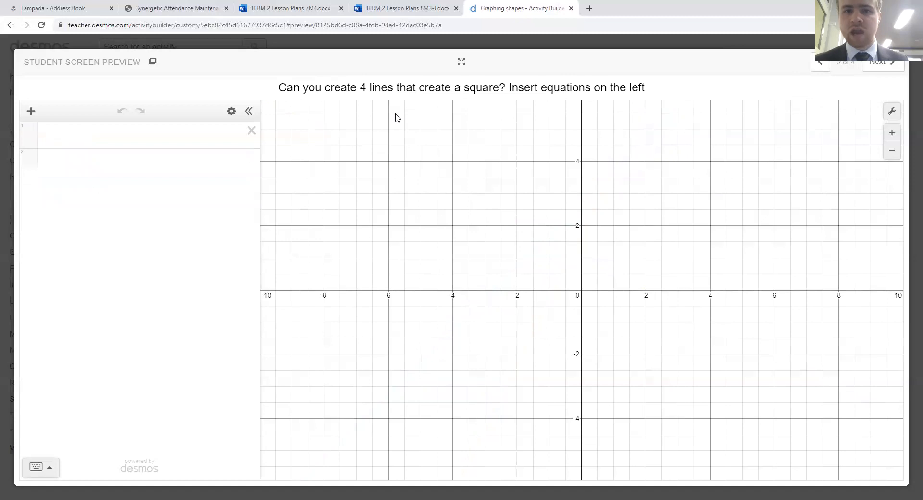
- Enter y = 3x - 2 as the first equation on the square activity screen
{"action": "left_click", "coordinate": [118, 147]}
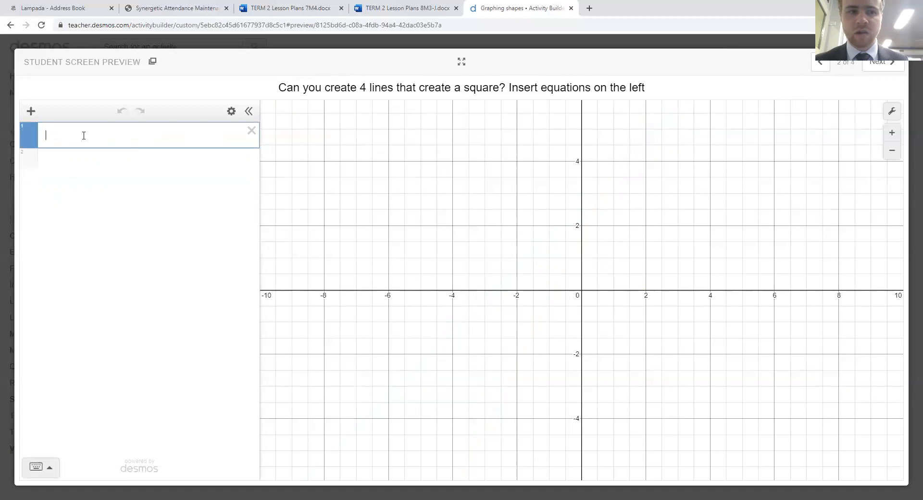
{"action": "type", "text": "y="}
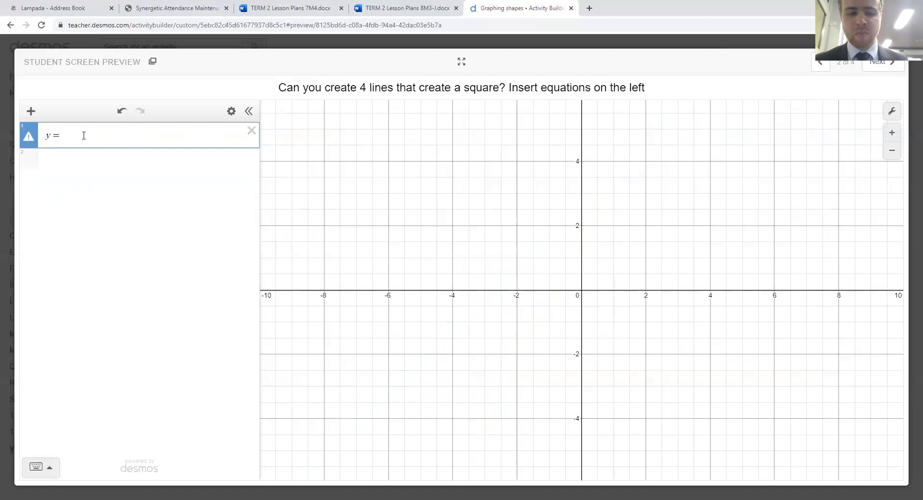
{"action": "type", "text": "3x"}
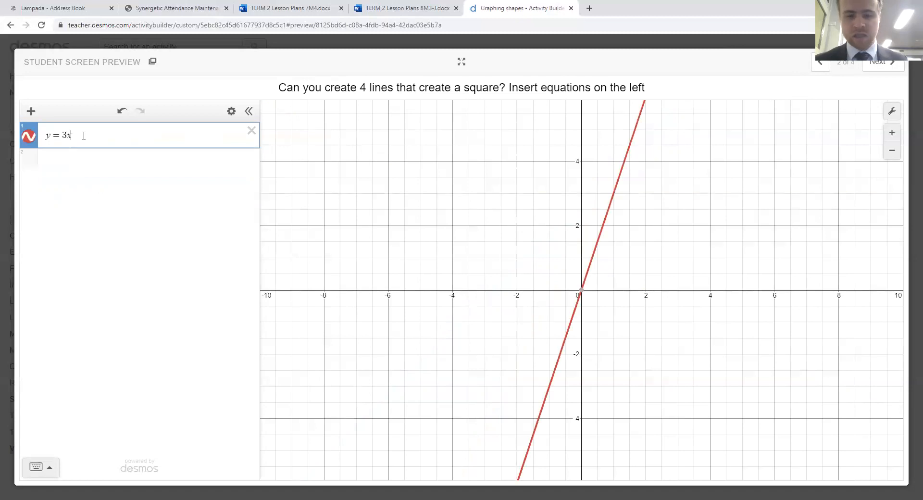
{"action": "type", "text": "-2"}
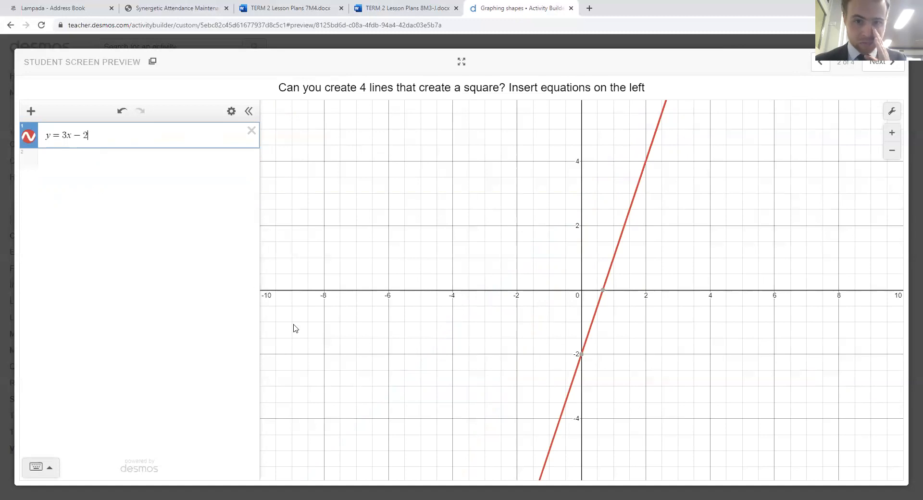
- Try a steeper line by rewriting the first equation as y = 100x - 100
{"action": "key", "text": "BackSpace"}
{"action": "type", "text": "10"}
{"action": "key", "text": "BackSpace"}
{"action": "key", "text": "BackSpace"}
{"action": "key", "text": "BackSpace"}
{"action": "key", "text": "BackSpace"}
{"action": "key", "text": "BackSpace"}
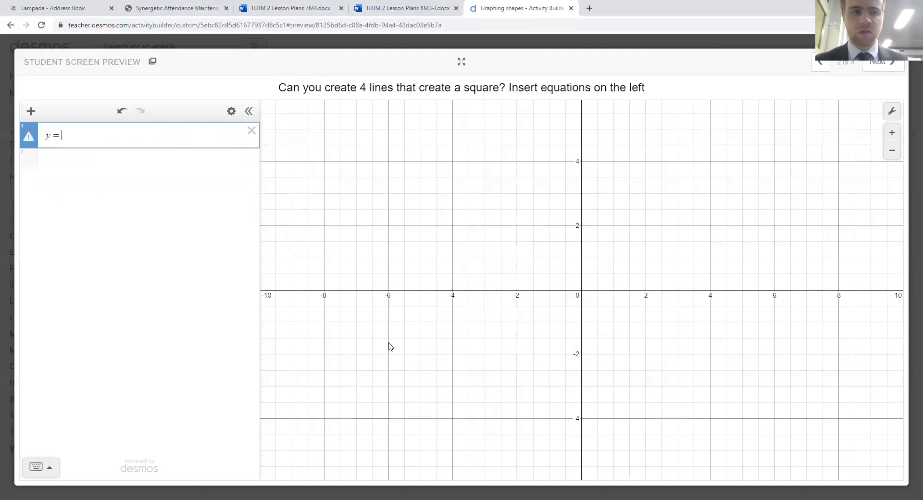
{"action": "type", "text": "100x"}
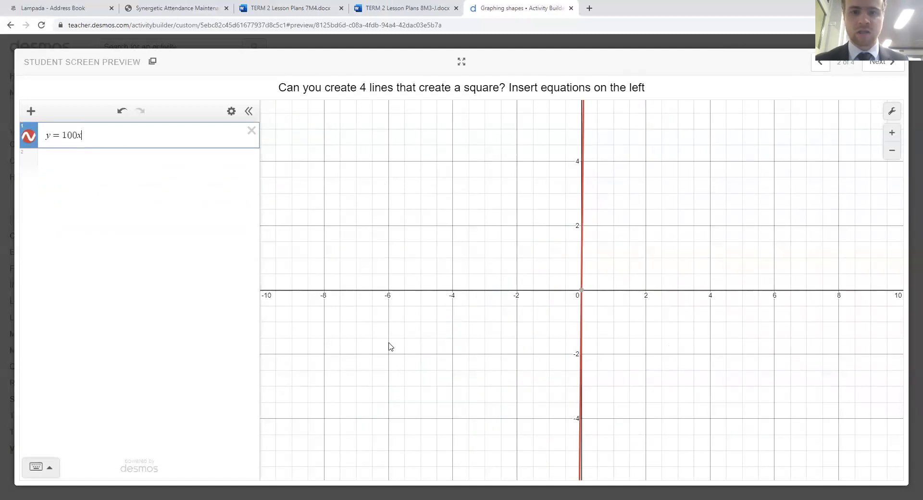
{"action": "type", "text": "-100"}
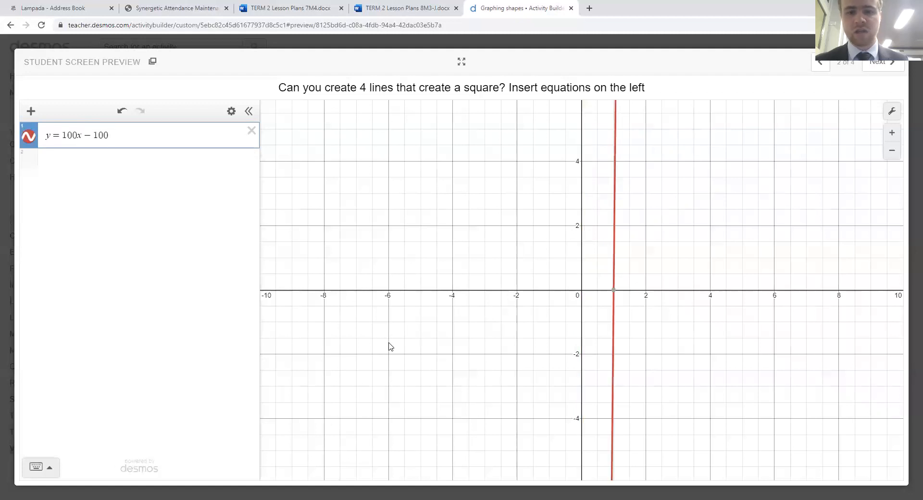
- Change the first equation back to y = 3x - 2
{"action": "key", "text": "BackSpace"}
{"action": "key", "text": "BackSpace"}
{"action": "key", "text": "BackSpace"}
{"action": "key", "text": "BackSpace"}
{"action": "key", "text": "BackSpace"}
{"action": "key", "text": "BackSpace"}
{"action": "key", "text": "BackSpace"}
{"action": "key", "text": "BackSpace"}
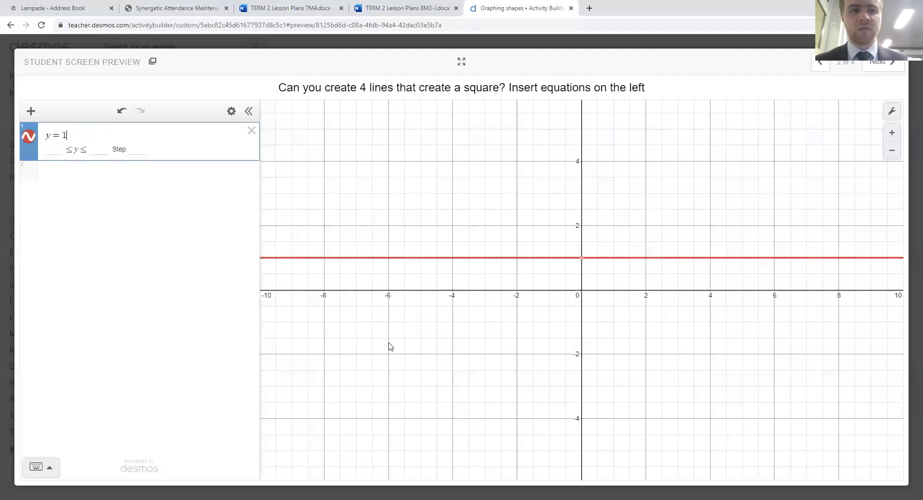
{"action": "type", "text": "3x-2"}
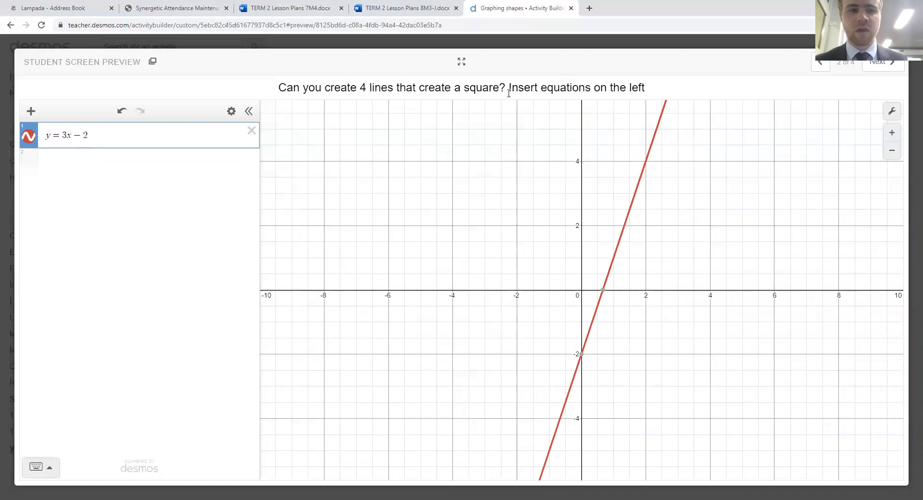
- Add y = -0.5x + 3 as the second equation
{"action": "left_click", "coordinate": [135, 164]}
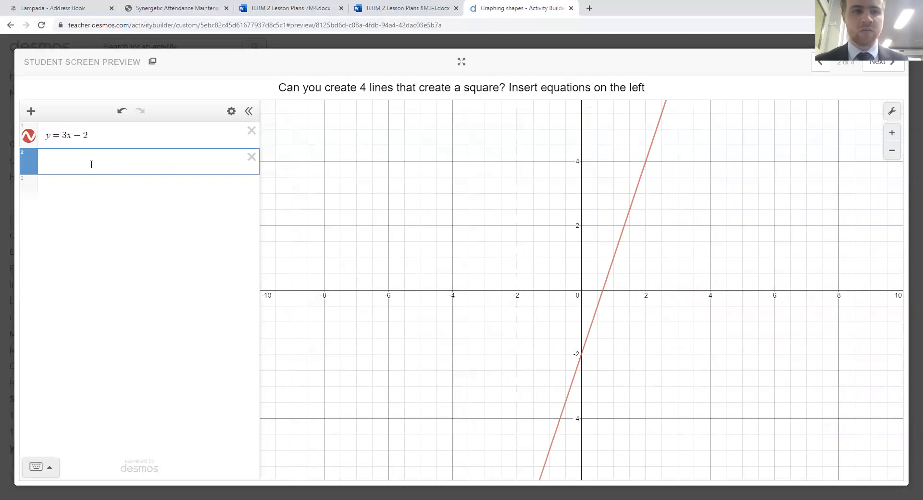
{"action": "type", "text": "y ="}
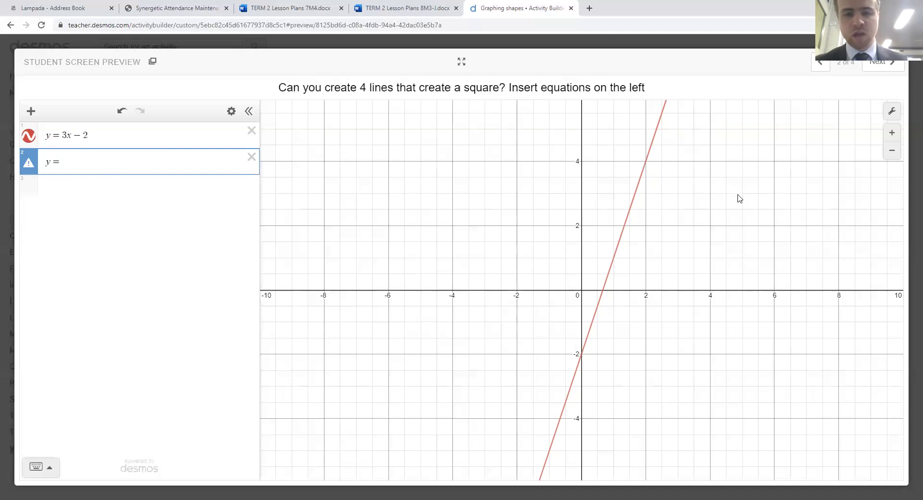
{"action": "type", "text": "-0.5"}
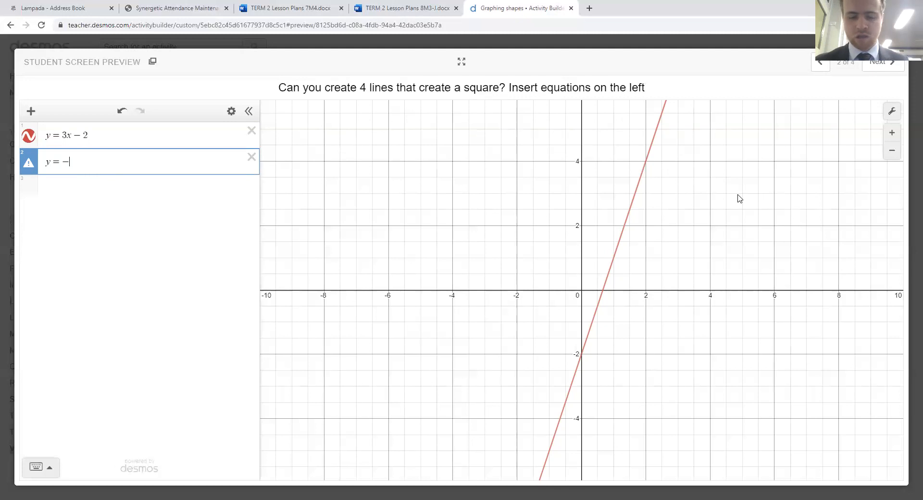
{"action": "type", "text": "x"}
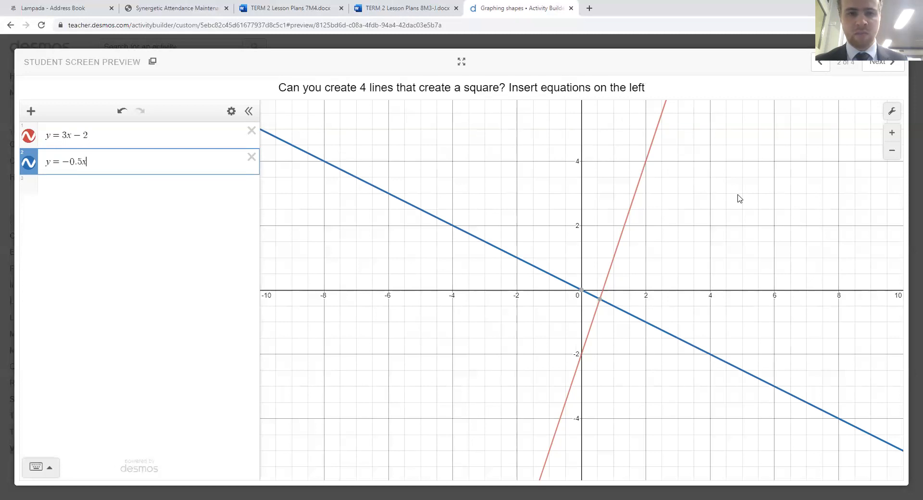
{"action": "type", "text": "+3"}
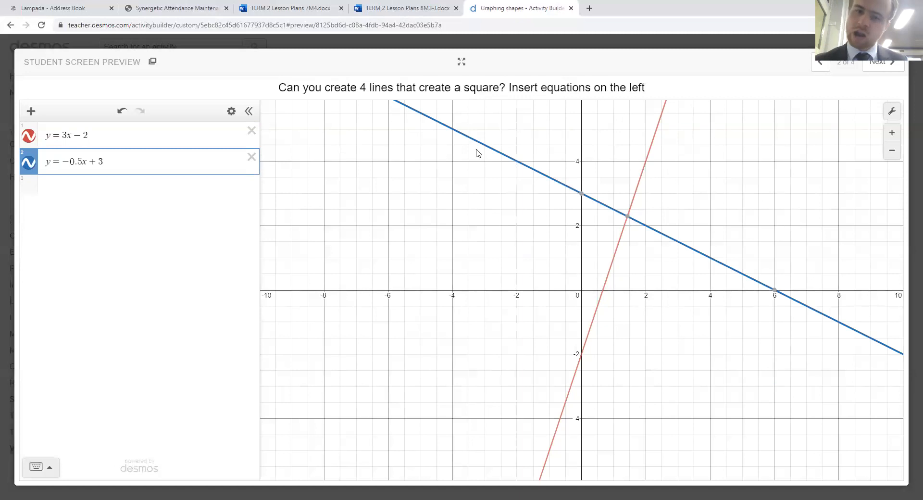
- Add blank third and fourth expression rows for the square's remaining lines, leaving the third ready for entry
{"action": "left_click", "coordinate": [153, 198]}
{"action": "left_click", "coordinate": [130, 212]}
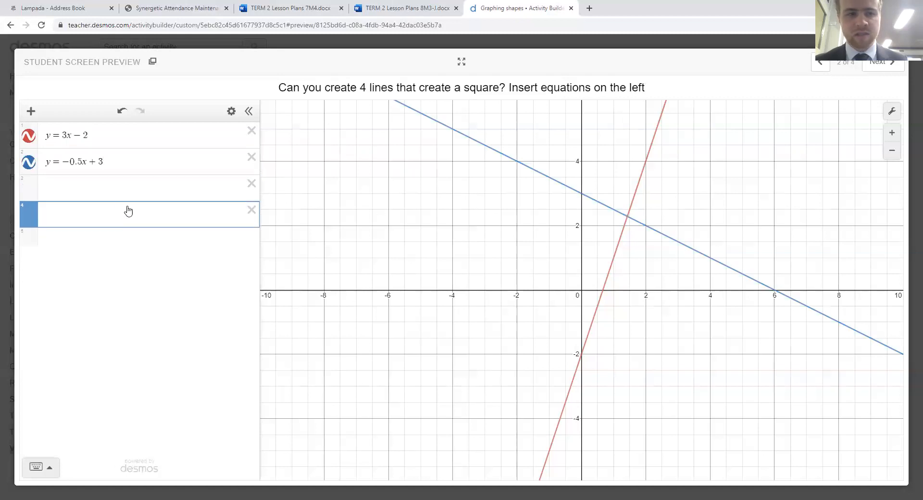
{"action": "left_click", "coordinate": [111, 191]}
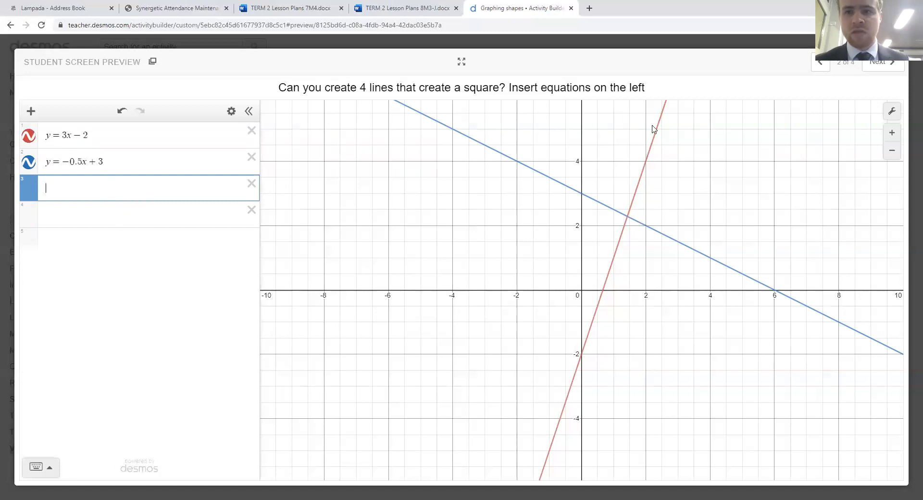
- Advance to the polygon activity screen and add blank expression rows to make five in total
{"action": "left_click", "coordinate": [878, 63]}
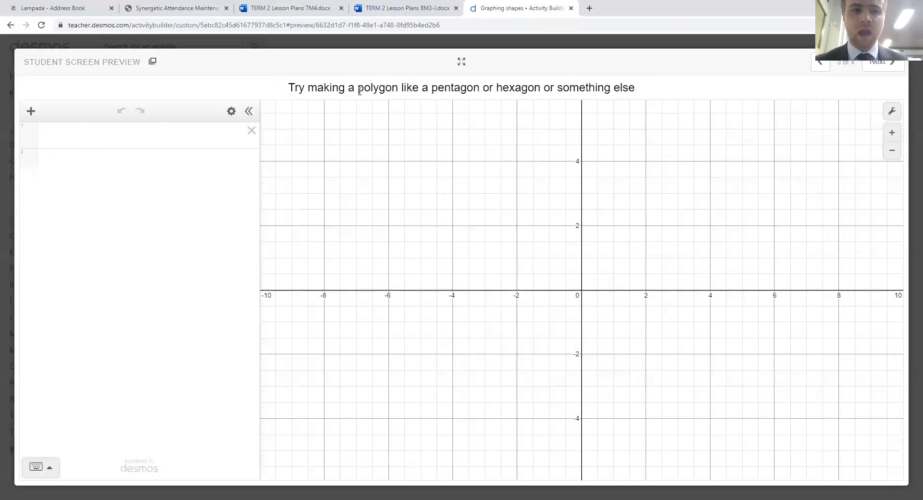
{"action": "left_click", "coordinate": [130, 131]}
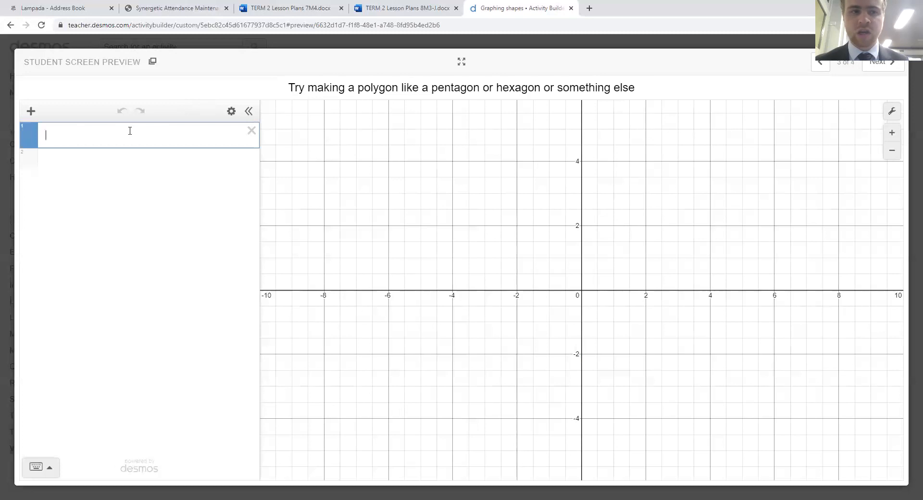
{"action": "left_click", "coordinate": [112, 160]}
{"action": "left_click", "coordinate": [113, 188]}
{"action": "left_click", "coordinate": [119, 225]}
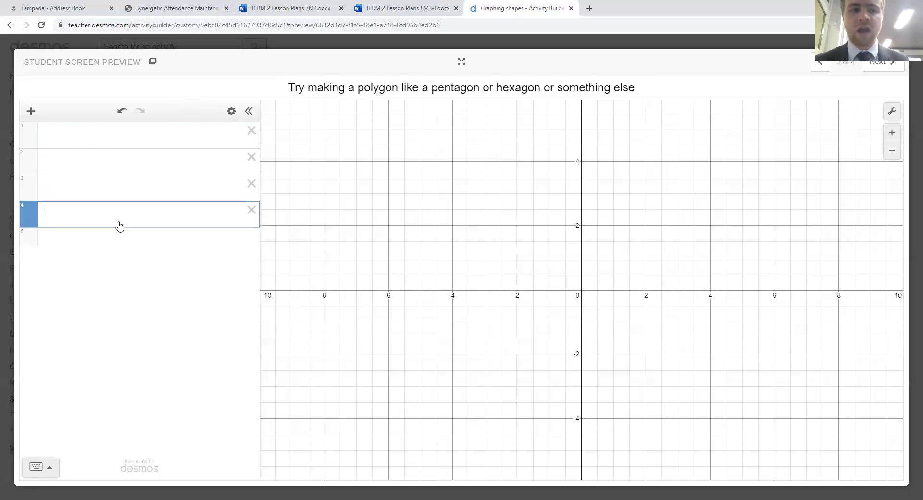
{"action": "left_click", "coordinate": [119, 239]}
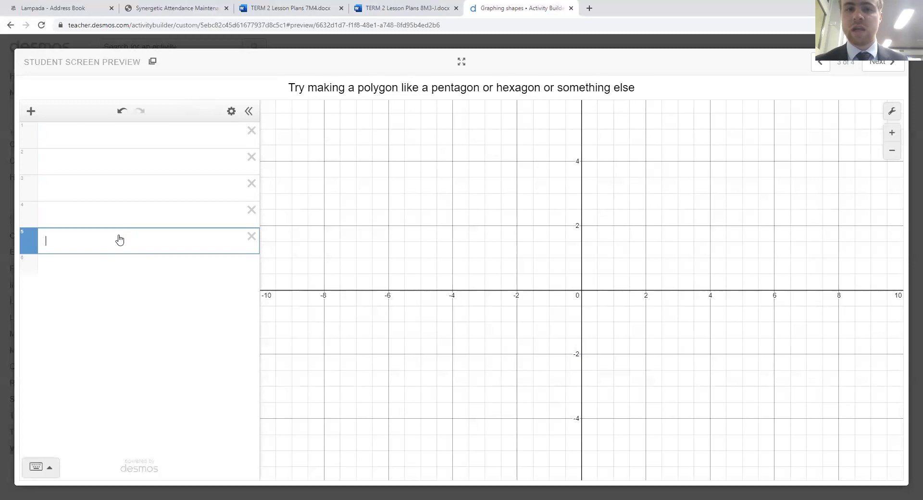
- Advance to the image-creation screen, enter y = x as the first equation, and square the x using the on-screen math keypad
{"action": "left_click", "coordinate": [881, 67]}
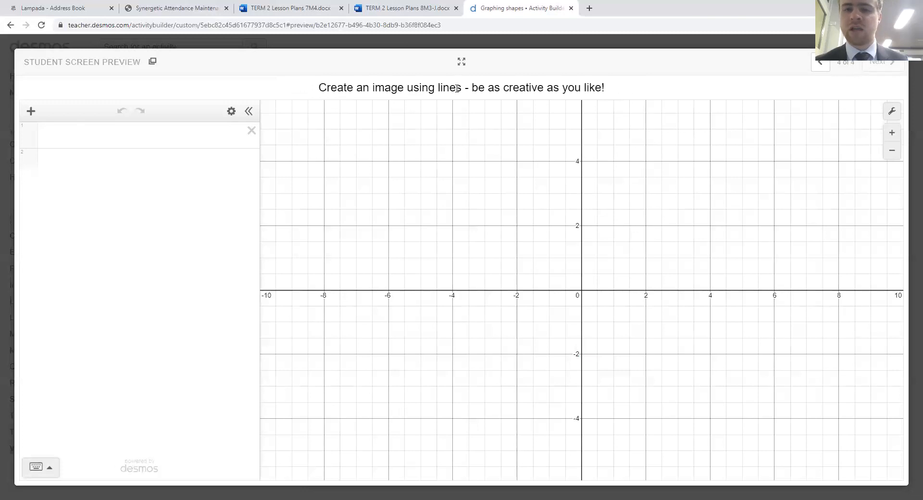
{"action": "left_click", "coordinate": [141, 132]}
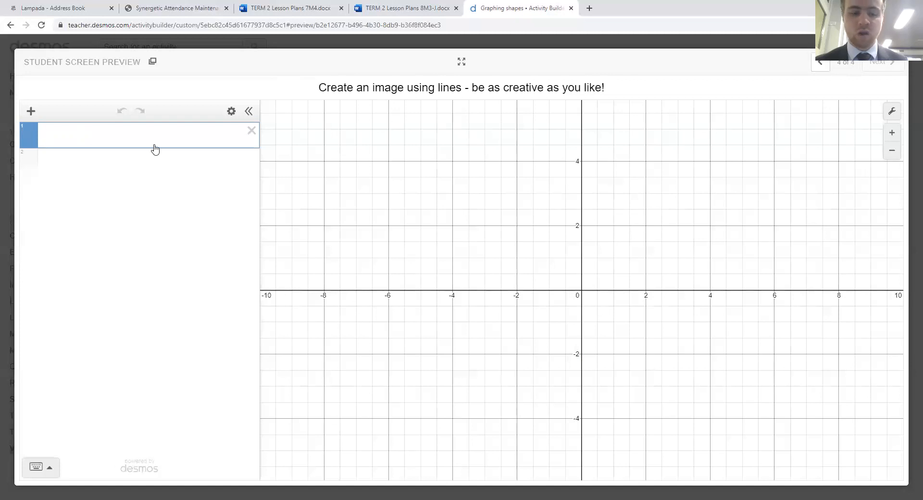
{"action": "type", "text": "y"}
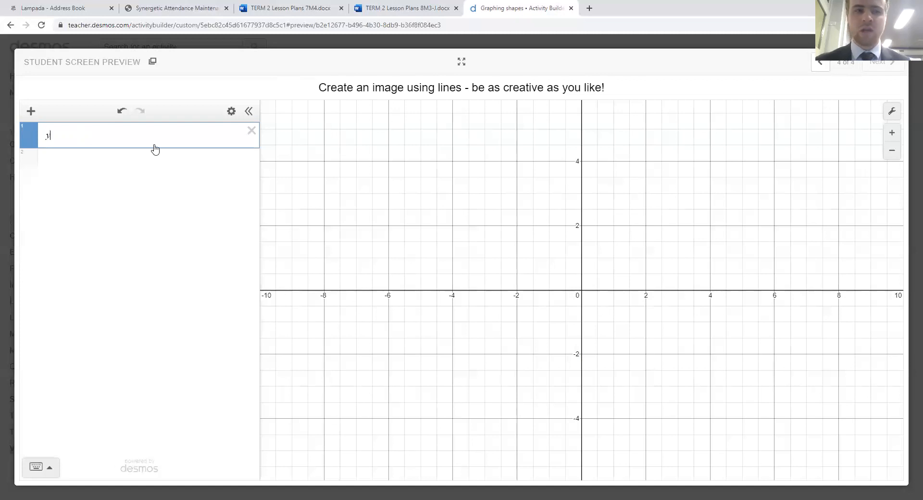
{"action": "type", "text": " = x"}
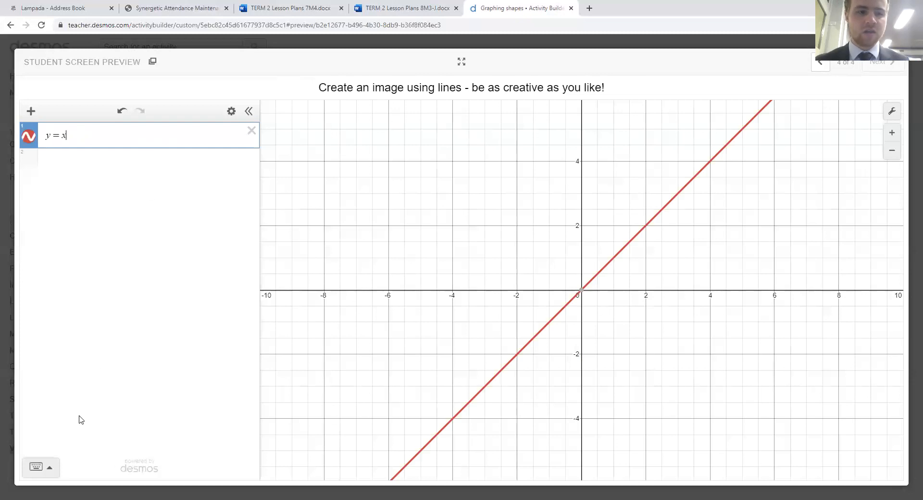
{"action": "left_click", "coordinate": [52, 471]}
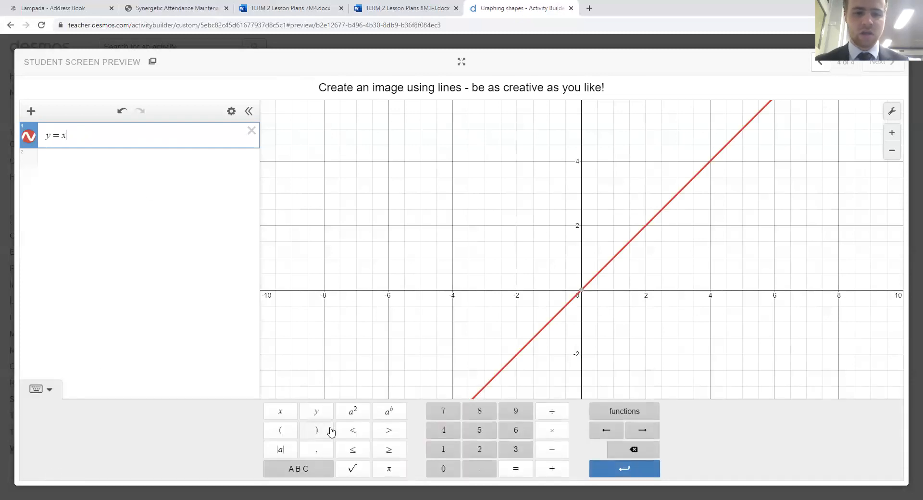
{"action": "left_click", "coordinate": [353, 412]}
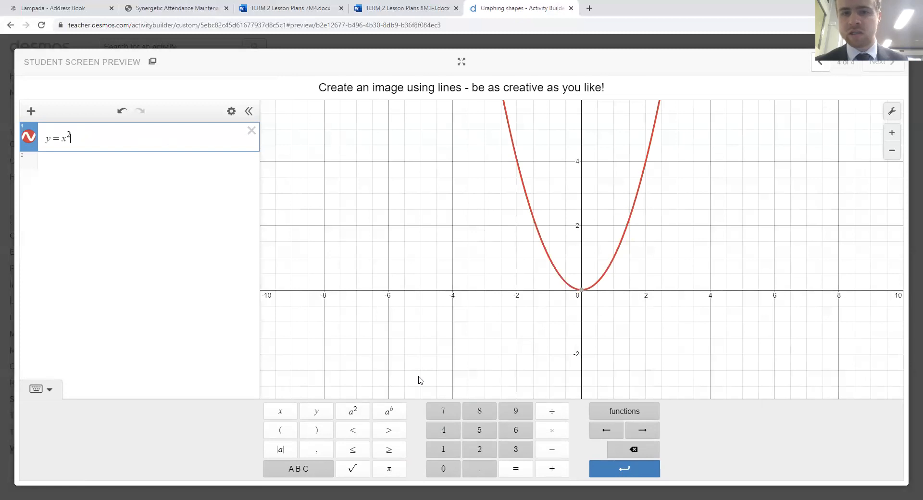
- Add two blank expression rows below the parabola's equation and make the second row ready for entry
{"action": "left_click", "coordinate": [71, 179]}
{"action": "left_click", "coordinate": [84, 207]}
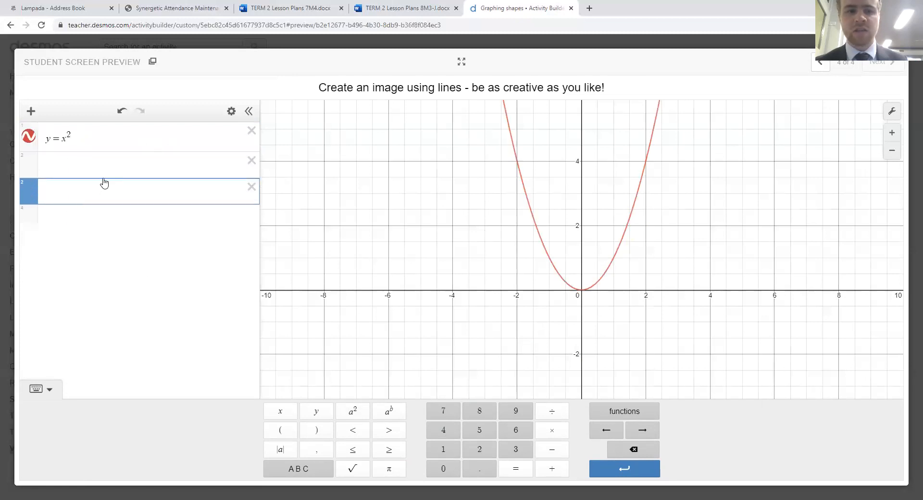
{"action": "left_click", "coordinate": [121, 165]}
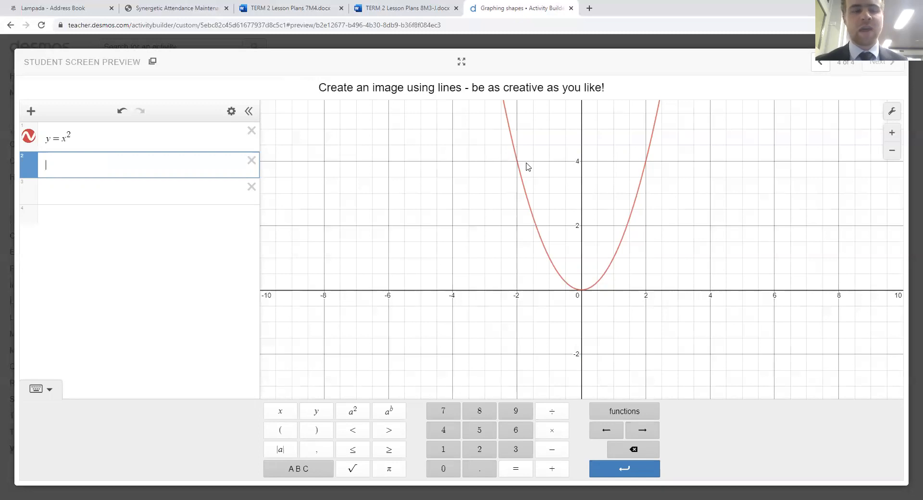
- Go back through the activity screens to the first one with the triangle example
{"action": "left_click", "coordinate": [825, 72]}
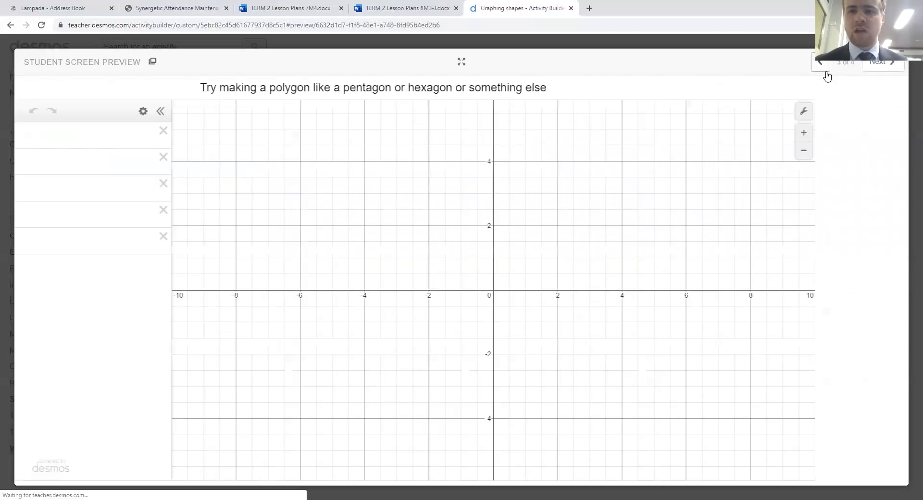
{"action": "left_click", "coordinate": [827, 75]}
{"action": "left_click", "coordinate": [827, 75]}
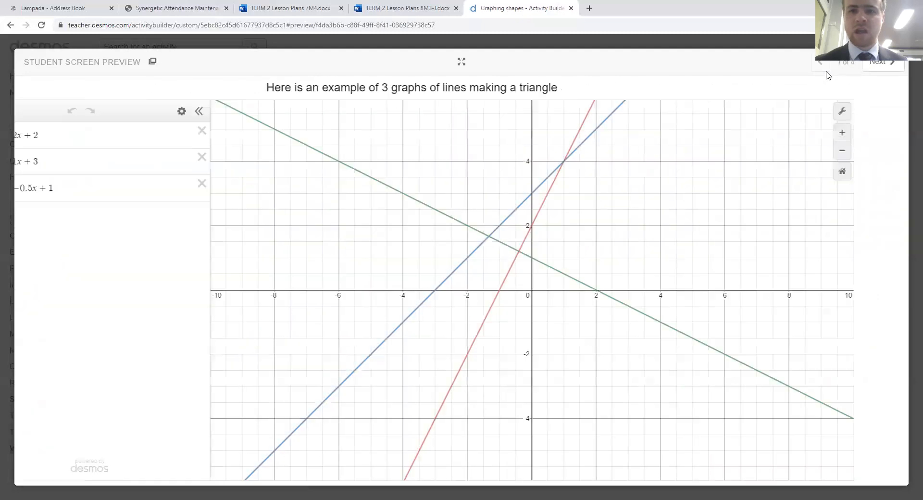